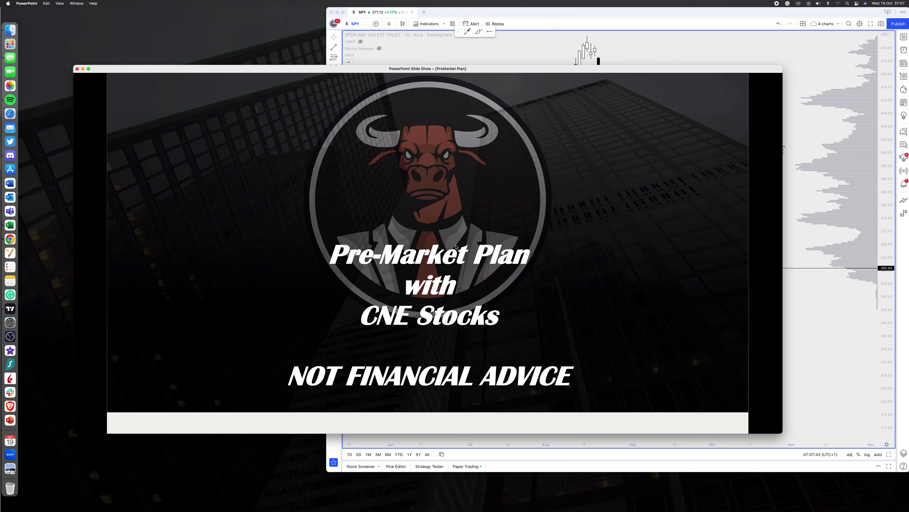
Step: Advance past the SPY slide to the AMD slide and shrink the slide show to reveal the chart
click(475, 236)
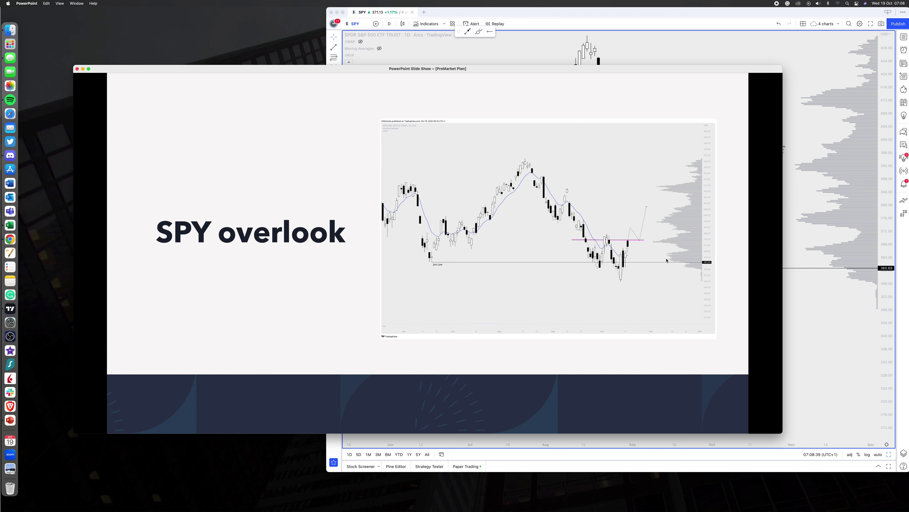
click(433, 262)
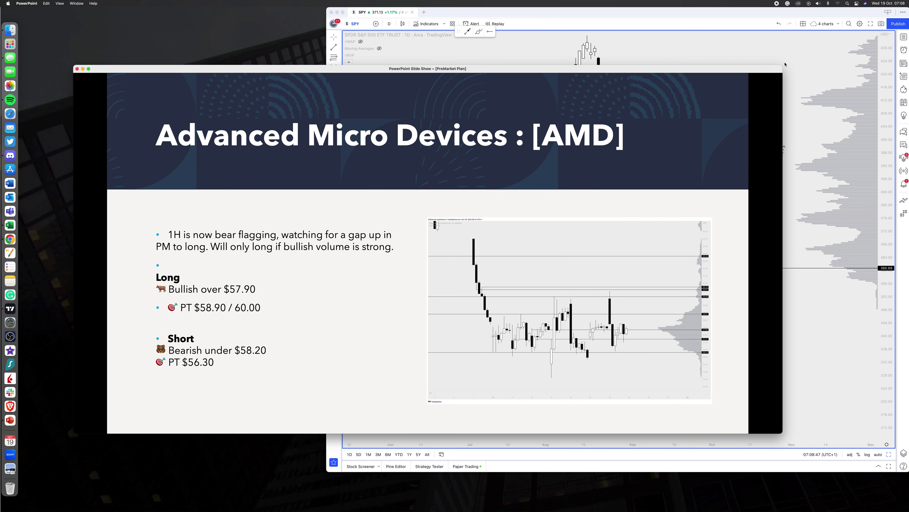
drag(784, 64, 509, 58)
Step: Load AMD on 15-minute candles with auto scale, fitted to the recent price range
click(736, 89)
text(AMD)
key(Return)
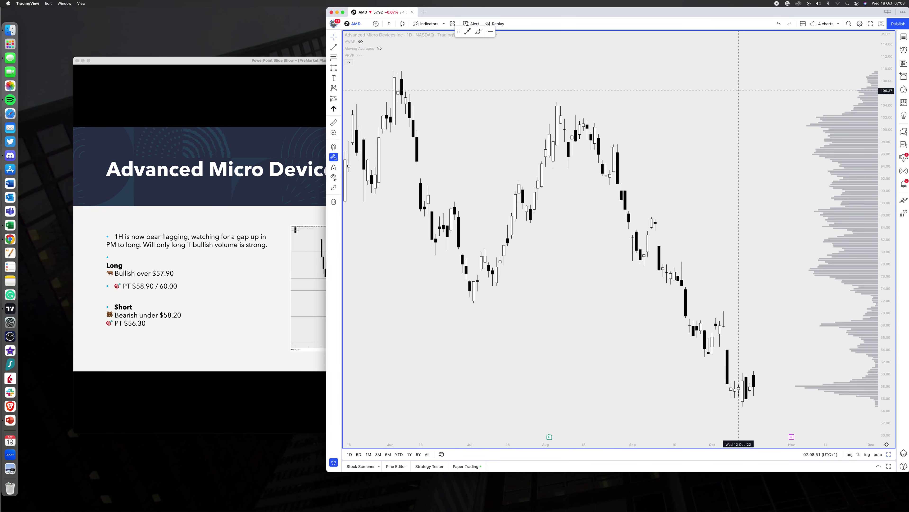
text(15)
key(Return)
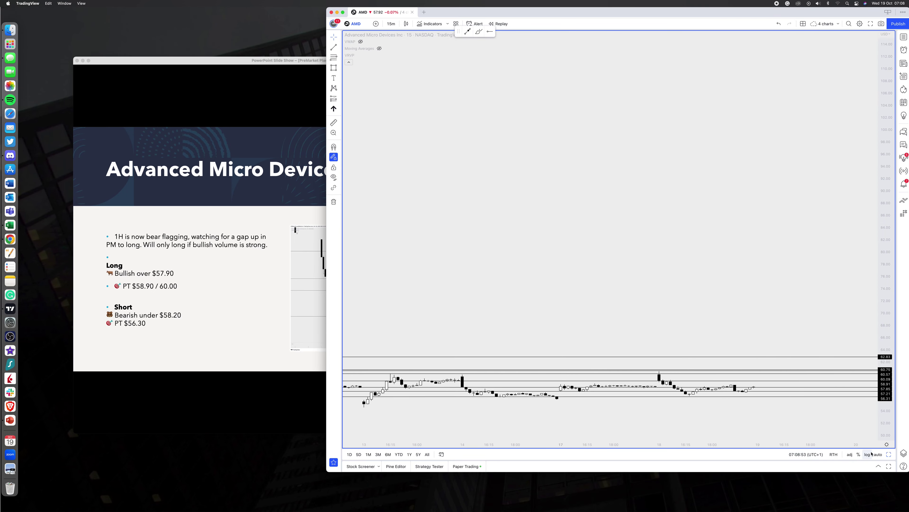
click(872, 454)
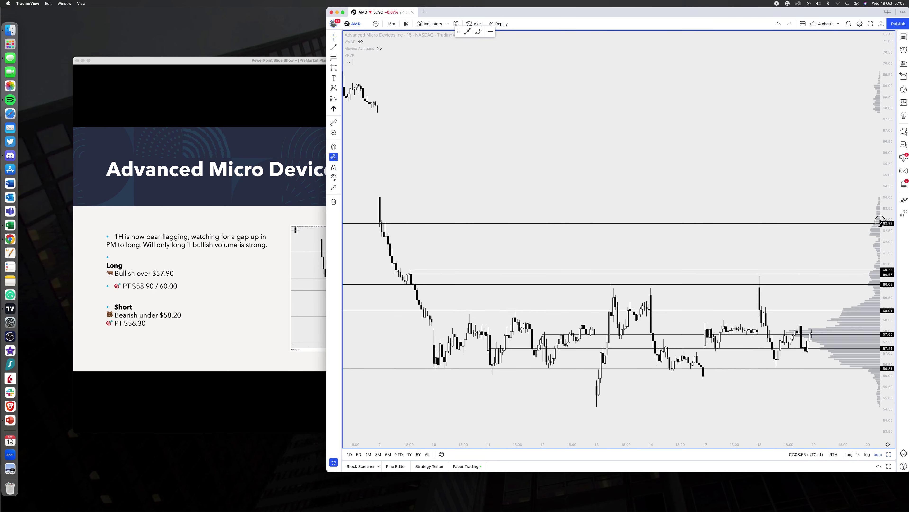
drag(879, 221, 725, 68)
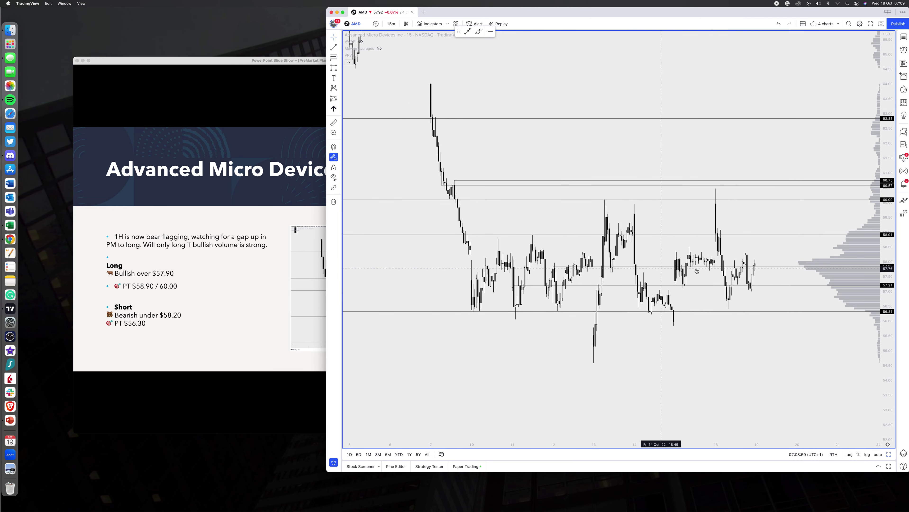
Step: Switch AMD to 1-hour candles and pan to show levels between 56.31 and 62.83
text(1h)
key(Return)
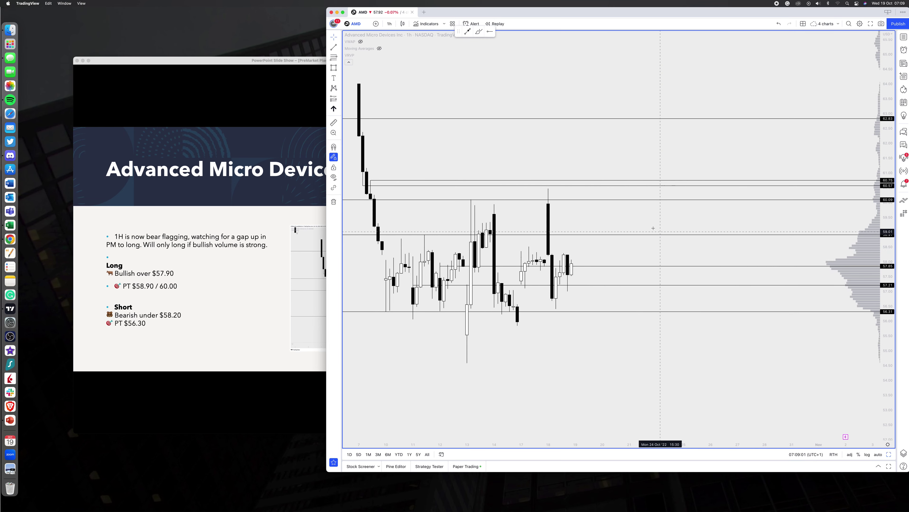
drag(653, 228, 767, 277)
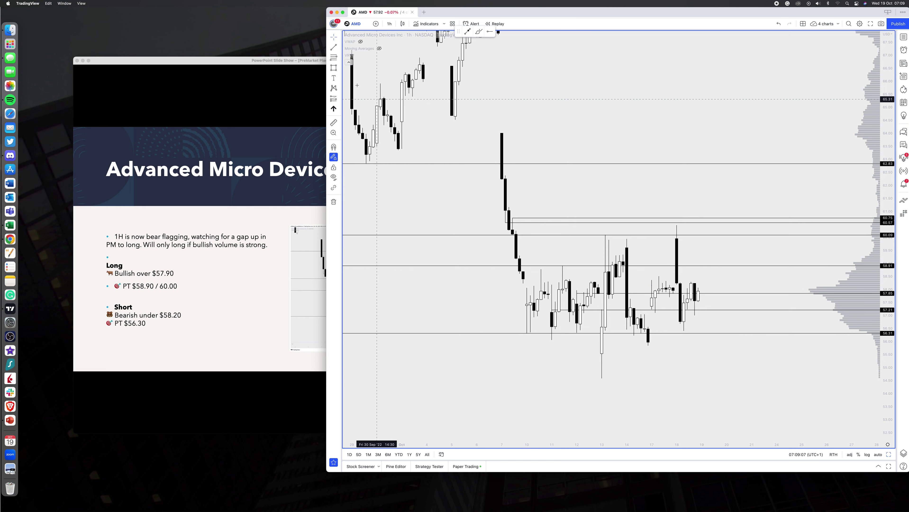
click(478, 34)
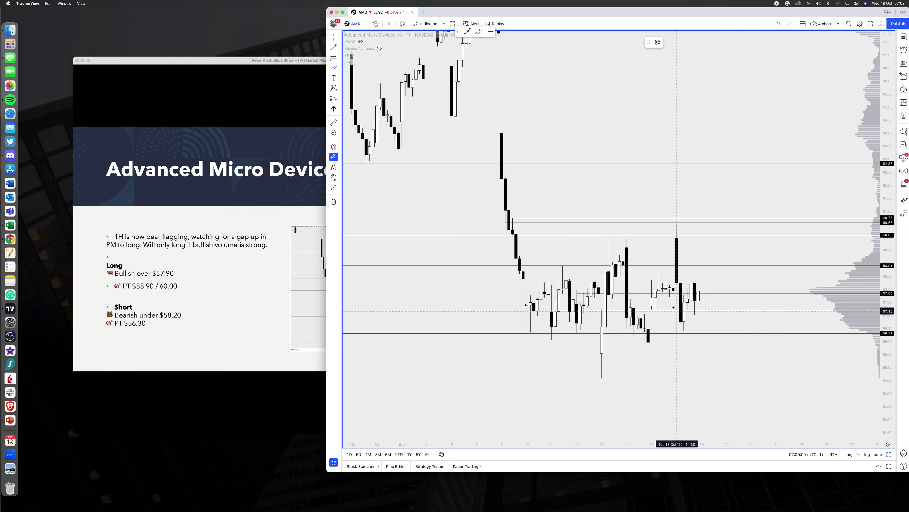
mouse_move(683, 329)
mouse_down()
mouse_move(707, 286)
mouse_move(694, 274)
mouse_up()
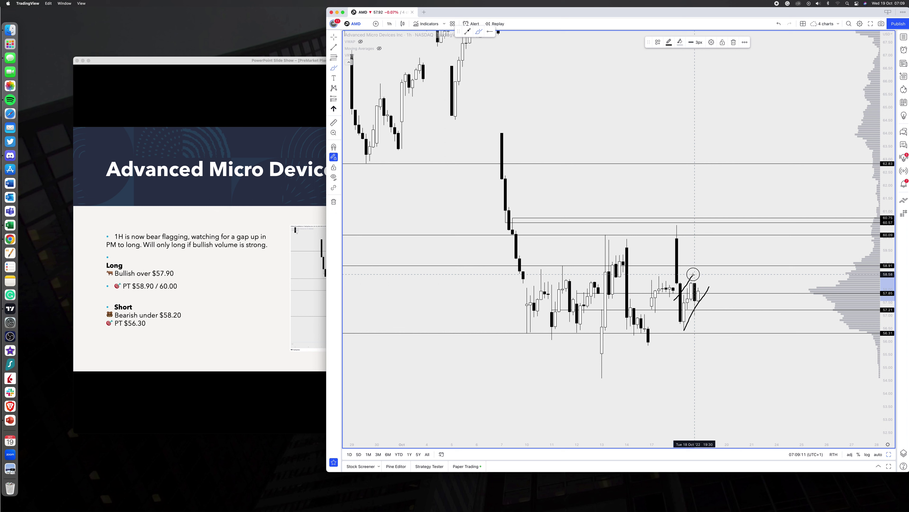
drag(702, 306, 724, 358)
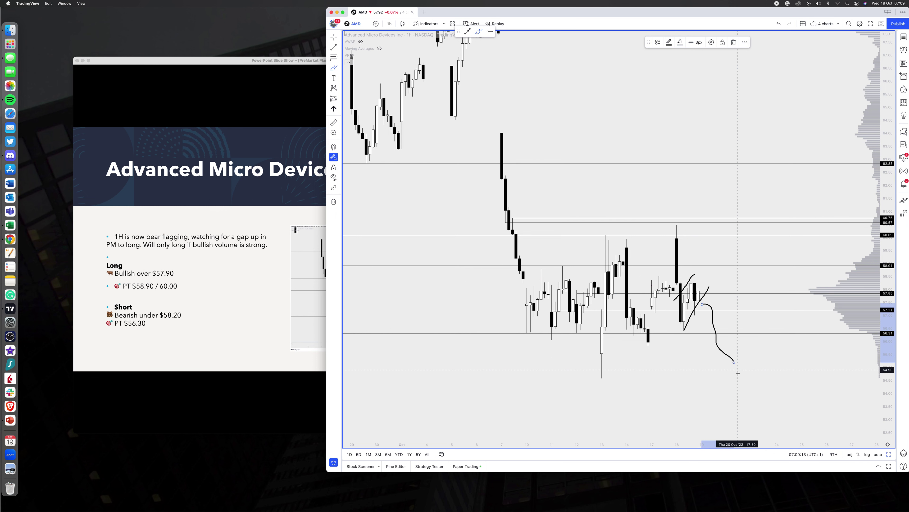
click(778, 23)
click(778, 24)
click(780, 23)
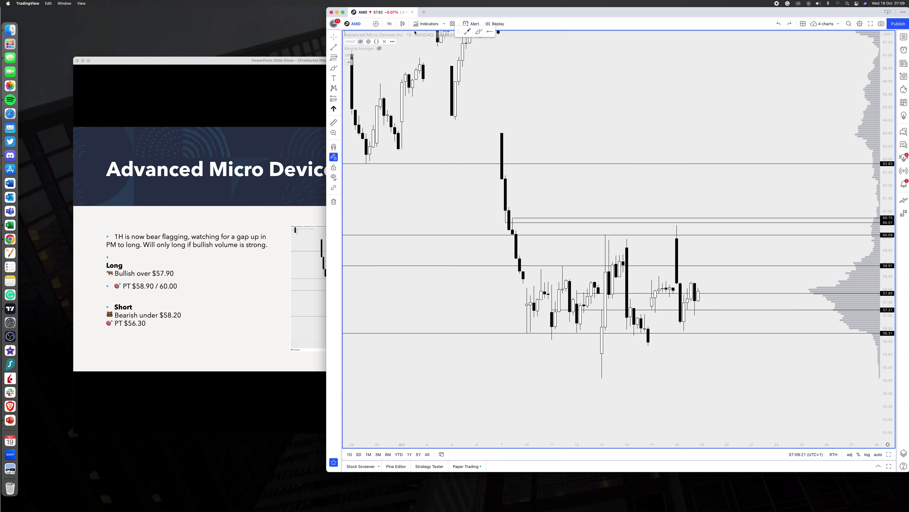
click(478, 31)
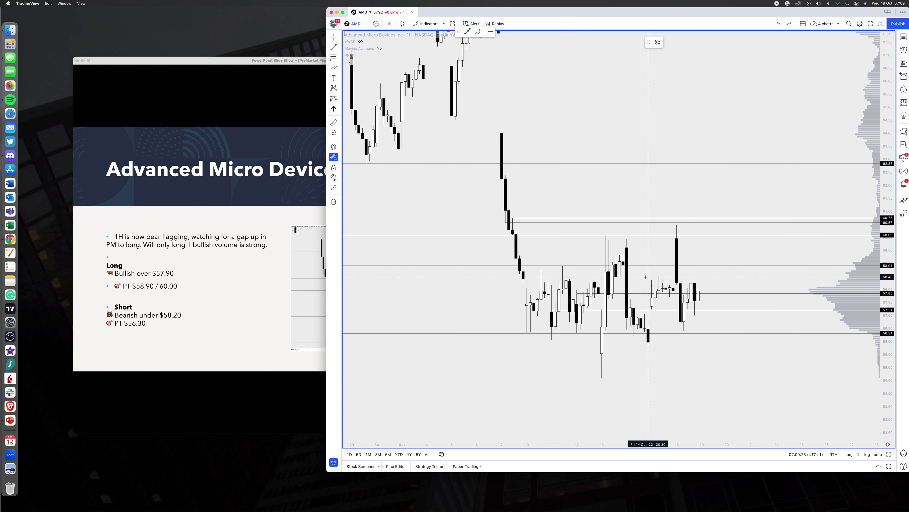
mouse_move(645, 276)
mouse_down()
mouse_move(733, 275)
mouse_move(658, 312)
mouse_move(716, 292)
mouse_move(687, 282)
mouse_up()
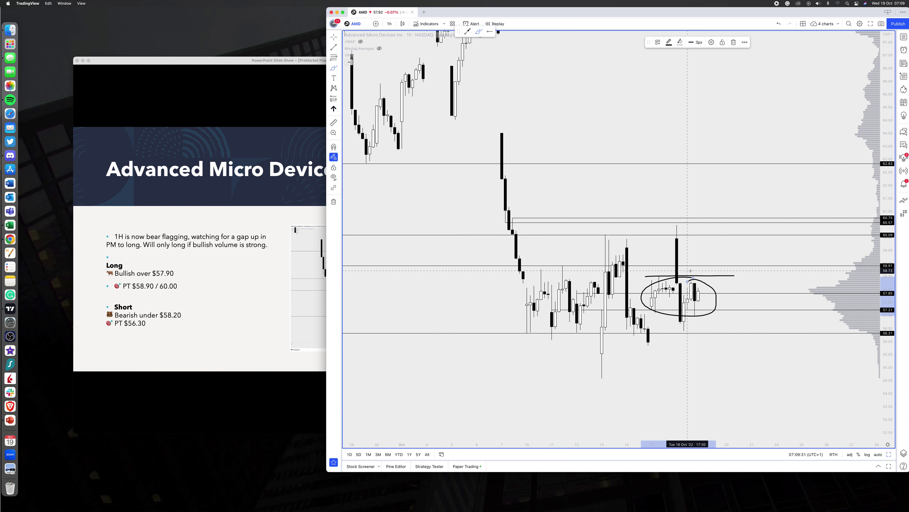
mouse_move(694, 274)
mouse_down()
mouse_move(726, 213)
mouse_move(737, 210)
mouse_up()
click(778, 23)
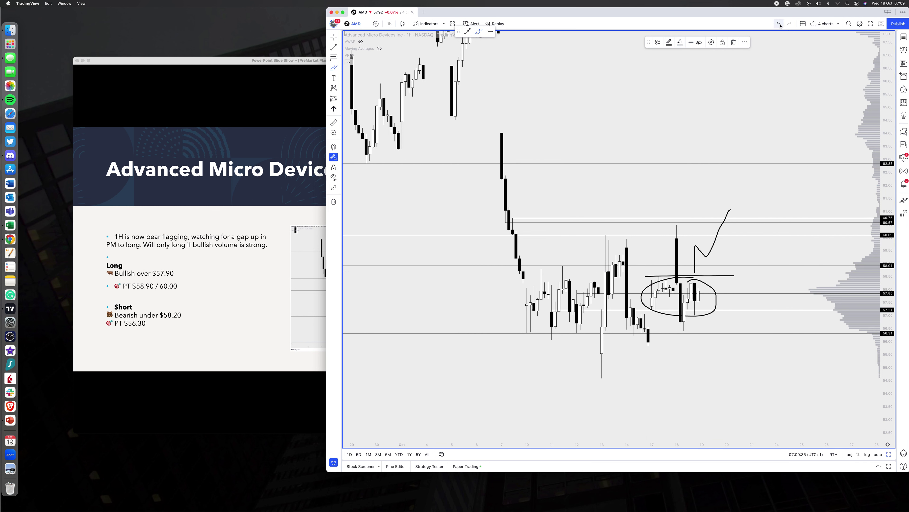
click(778, 23)
click(778, 23)
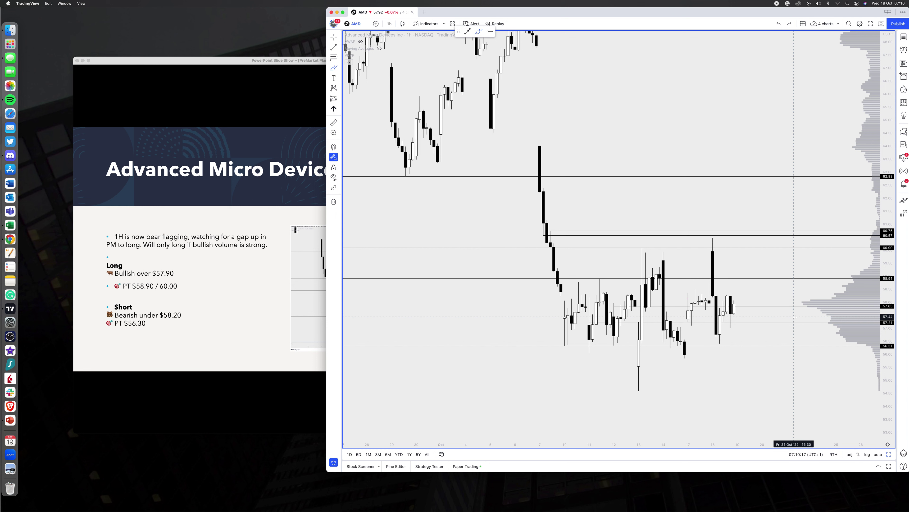
drag(747, 277, 765, 281)
drag(761, 239, 763, 254)
click(779, 25)
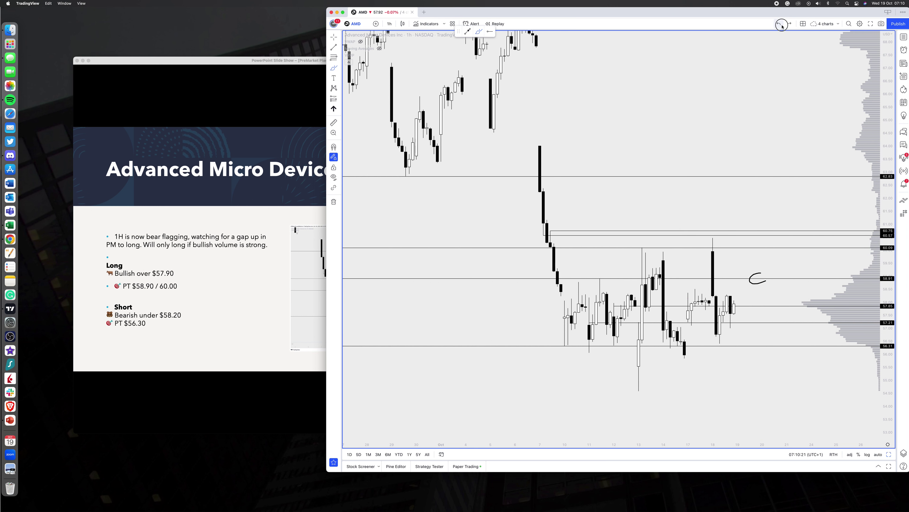
click(781, 24)
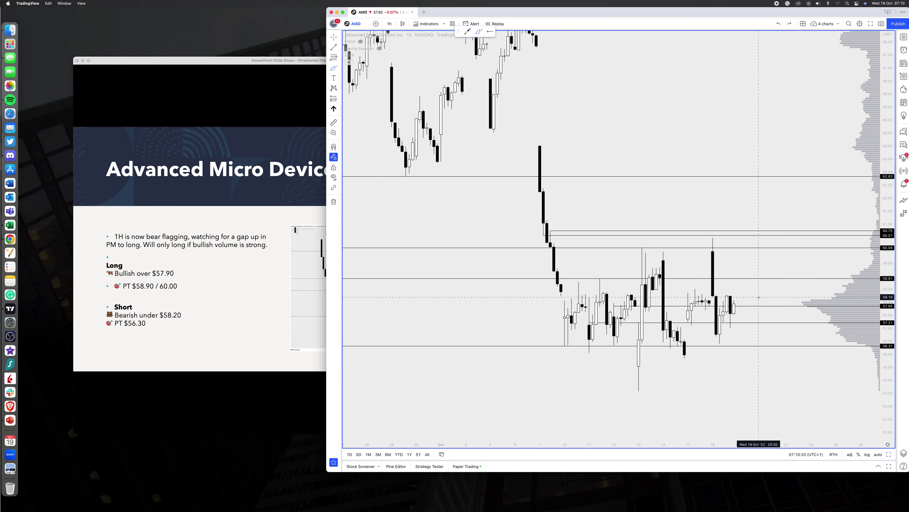
Step: Sketch a horizontal line near 57.9 and circle the repeated AMD lows
drag(759, 297, 796, 297)
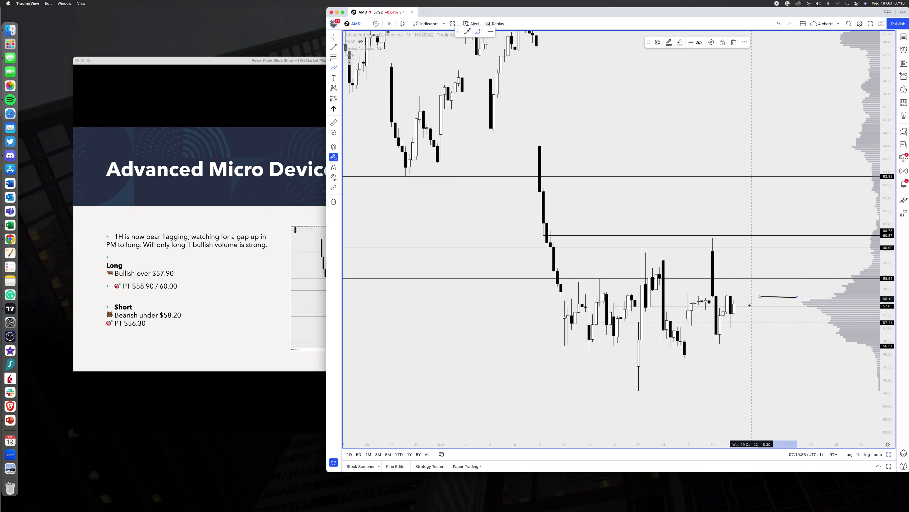
drag(760, 296, 726, 296)
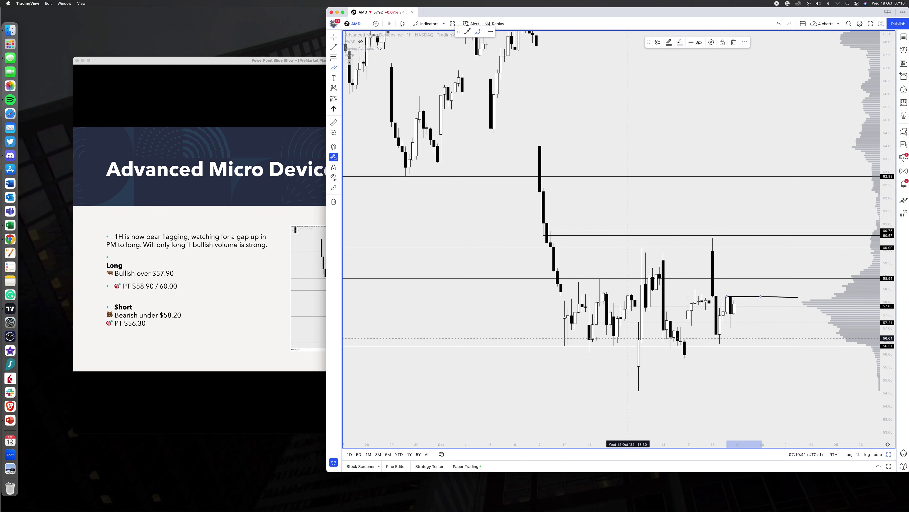
mouse_move(561, 340)
mouse_down()
mouse_move(612, 348)
mouse_move(617, 340)
mouse_up()
mouse_move(677, 335)
mouse_down()
mouse_move(666, 354)
mouse_move(712, 339)
mouse_move(762, 346)
mouse_move(782, 284)
mouse_up()
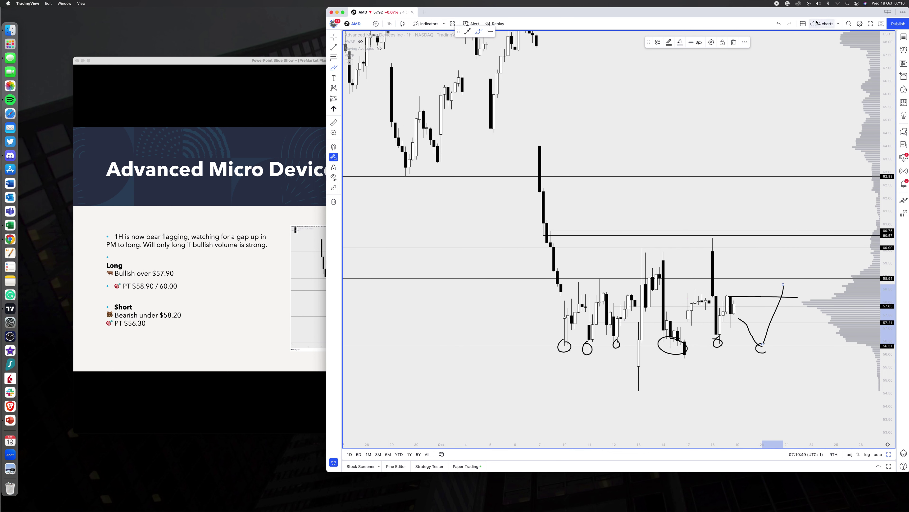
Step: Undo all the trial AMD brush sketches
click(782, 24)
click(782, 24)
click(782, 24)
click(783, 23)
click(783, 23)
click(782, 23)
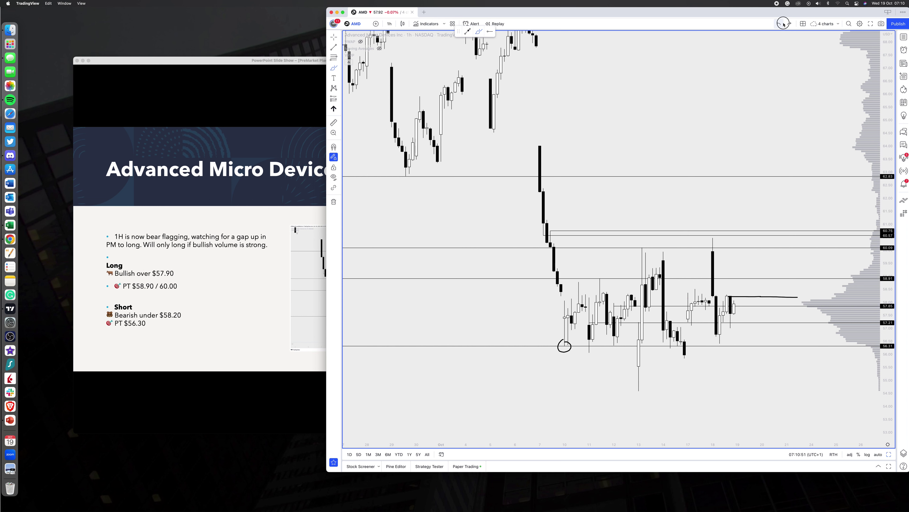
click(783, 24)
click(779, 23)
click(779, 22)
Step: Put the slide show on the Tesla Inc : [TSLA] slide and bring the chart forward
click(309, 412)
click(308, 412)
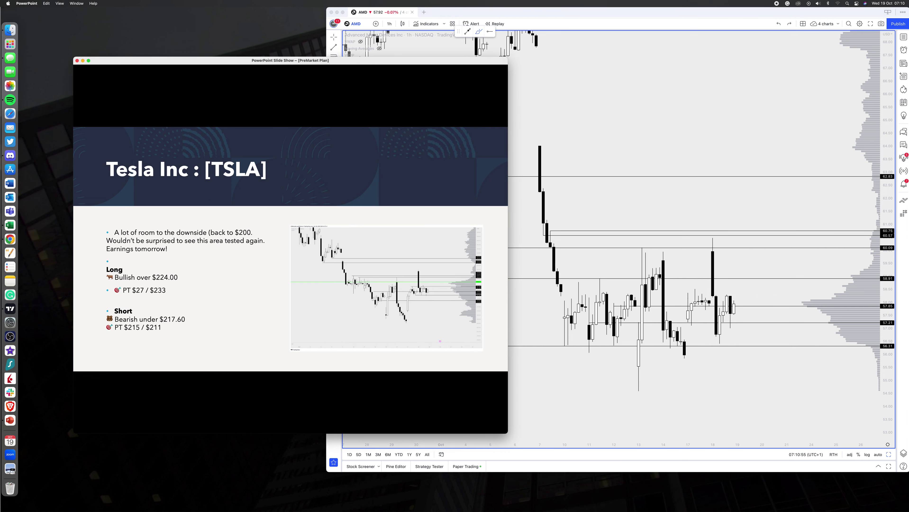
key(Right)
key(Left)
click(798, 156)
Step: Load TSLA and frame it on daily candles, showing levels from 215.00 to 235.35
text(TSLA)
key(Return)
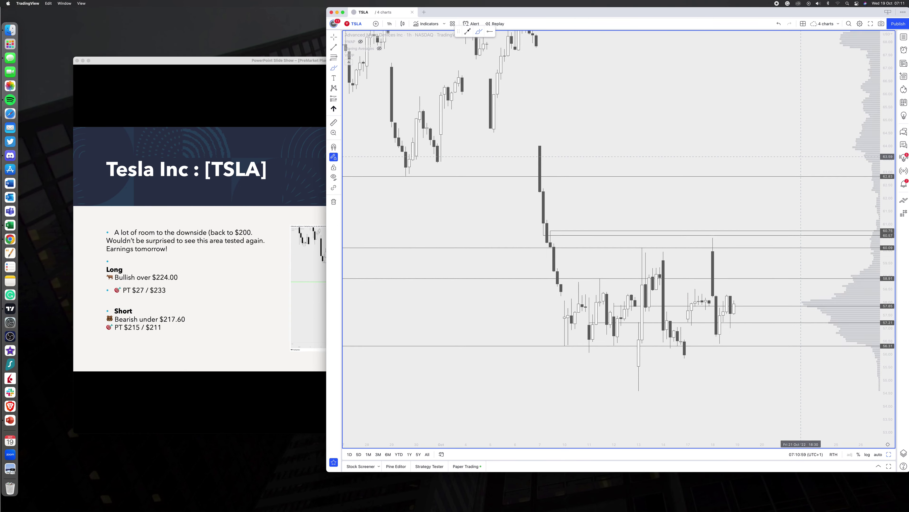
scroll(704, 184, up, 5)
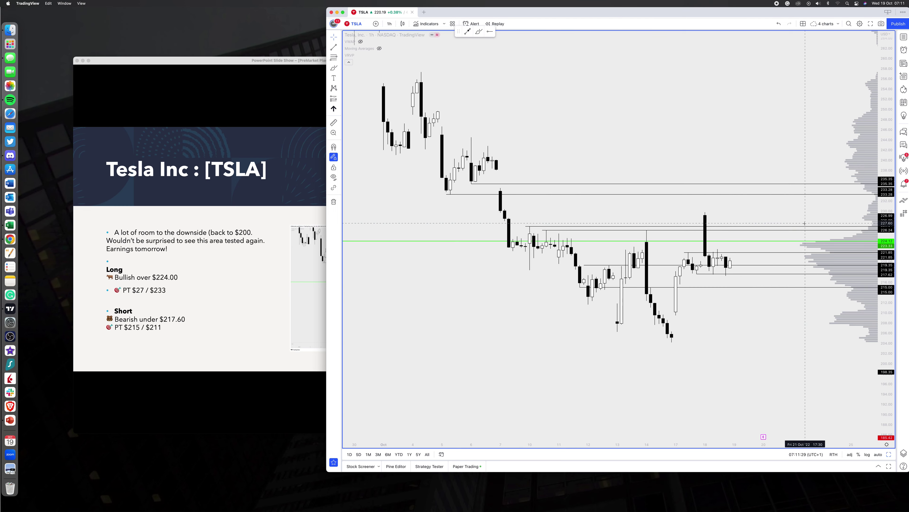
drag(811, 227, 774, 181)
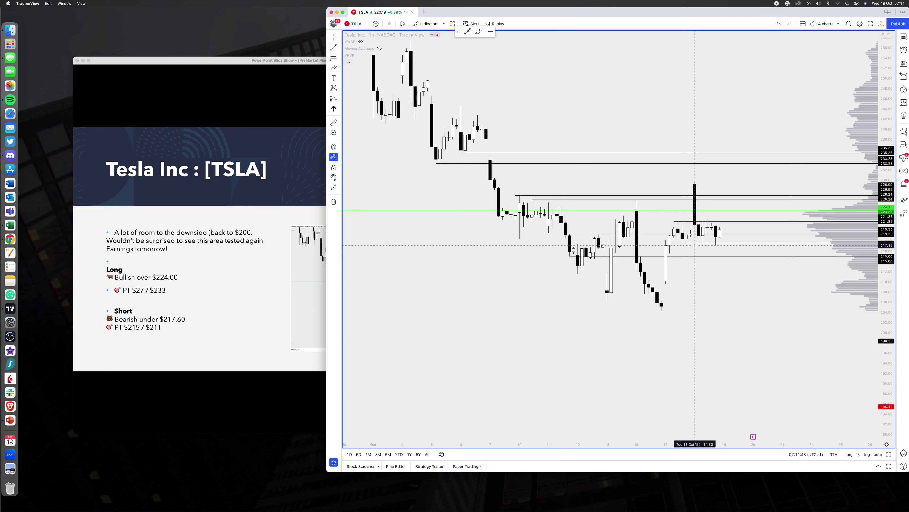
scroll(738, 272, right, 2)
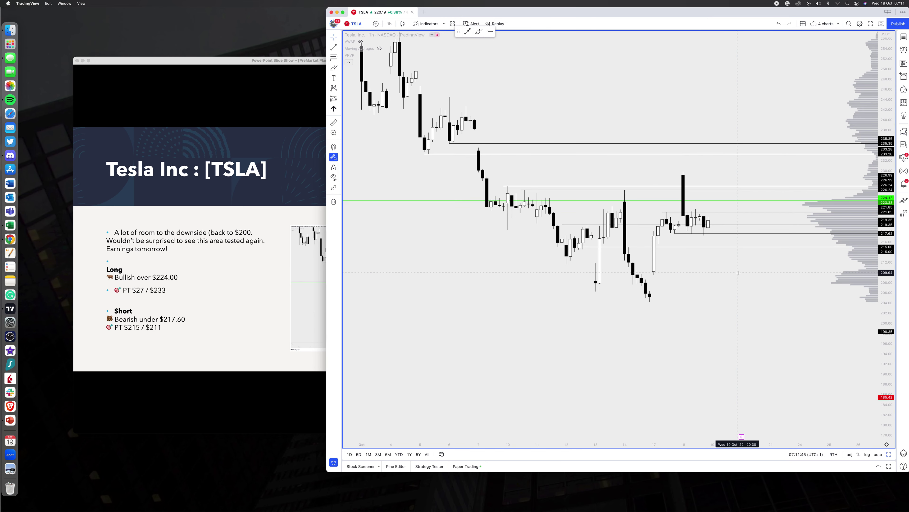
text(1D)
key(Return)
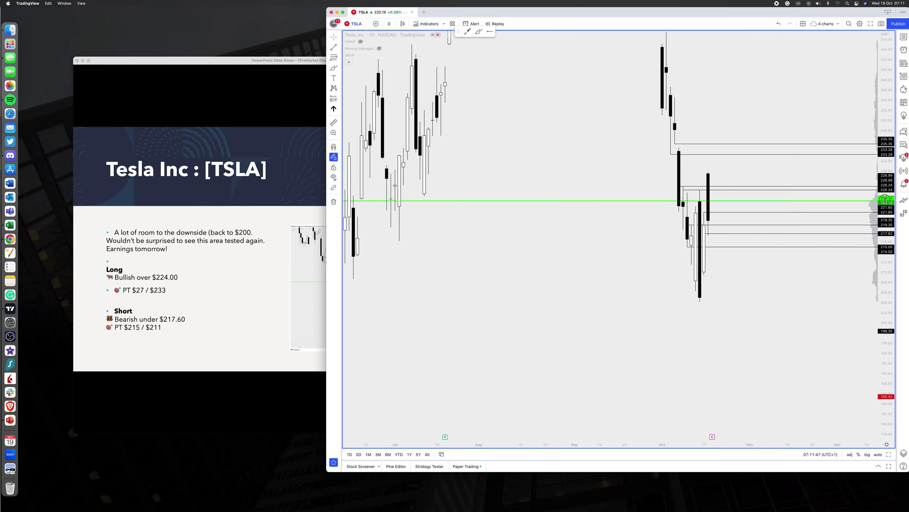
Step: Remove all 22 existing drawings from the TSLA chart
scroll(851, 319, down, 5)
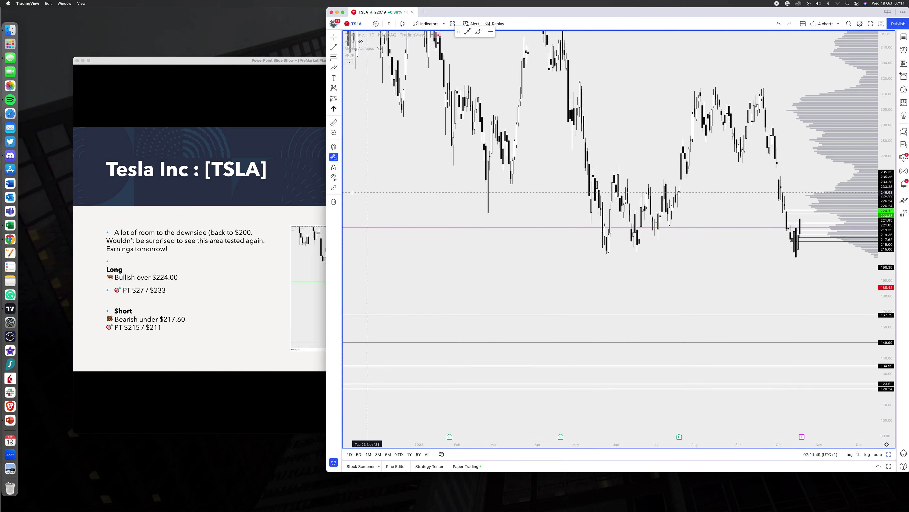
click(338, 203)
click(363, 201)
scroll(749, 281, up, 5)
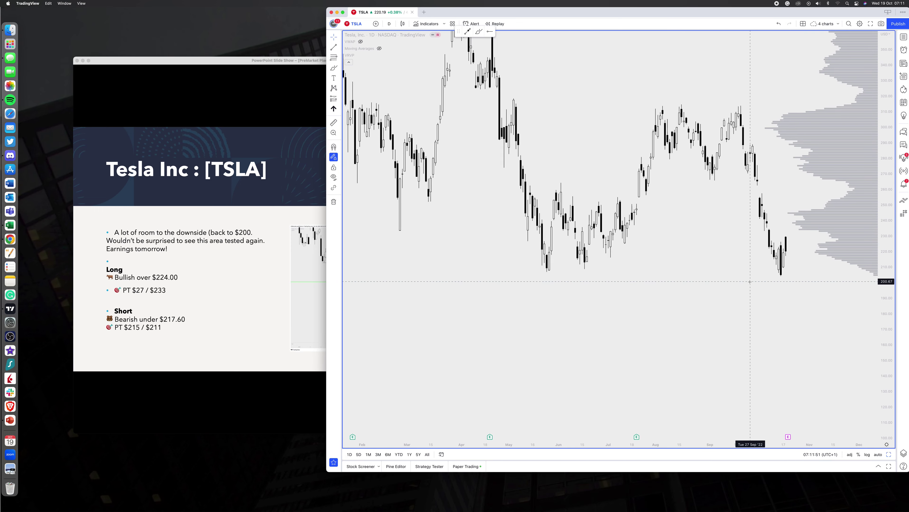
Step: Draw a pink rectangle support zone around $207–$212 across the May–October lows
click(339, 68)
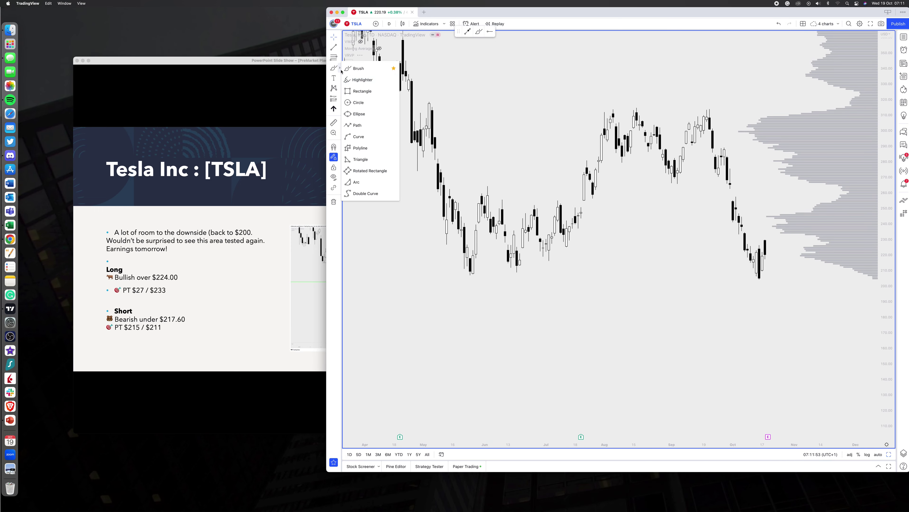
click(353, 91)
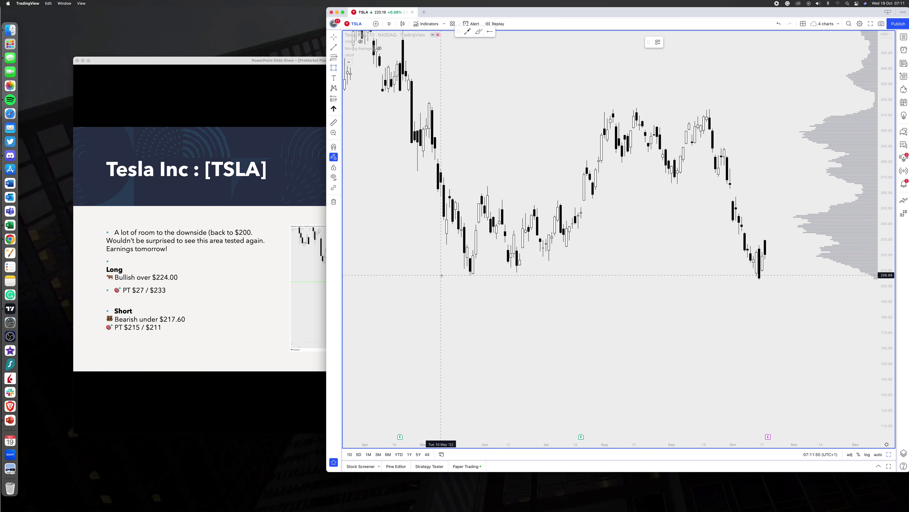
drag(440, 275, 812, 269)
click(519, 172)
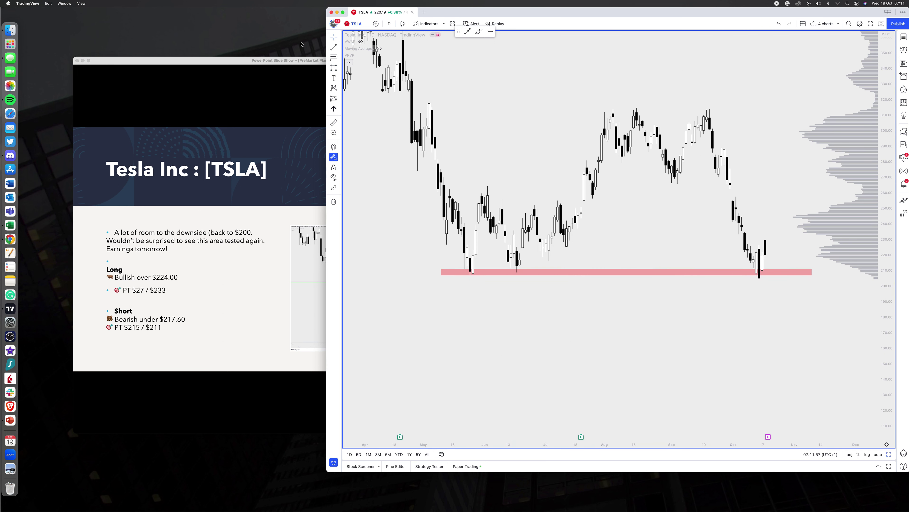
Step: Circle the two lows and the October low touching the pink zone with the brush
click(479, 31)
mouse_move(471, 269)
mouse_down()
mouse_move(460, 277)
mouse_move(518, 266)
mouse_up()
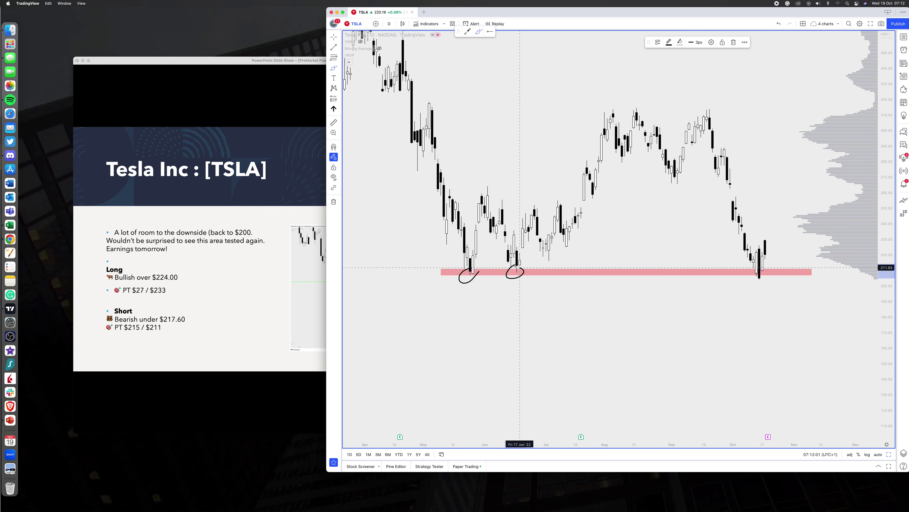
mouse_move(757, 267)
mouse_down()
mouse_move(773, 243)
mouse_move(803, 304)
mouse_up()
Step: Hand-draw a long line under the 2021 lows, redrawing it once
scroll(789, 311, down, 5)
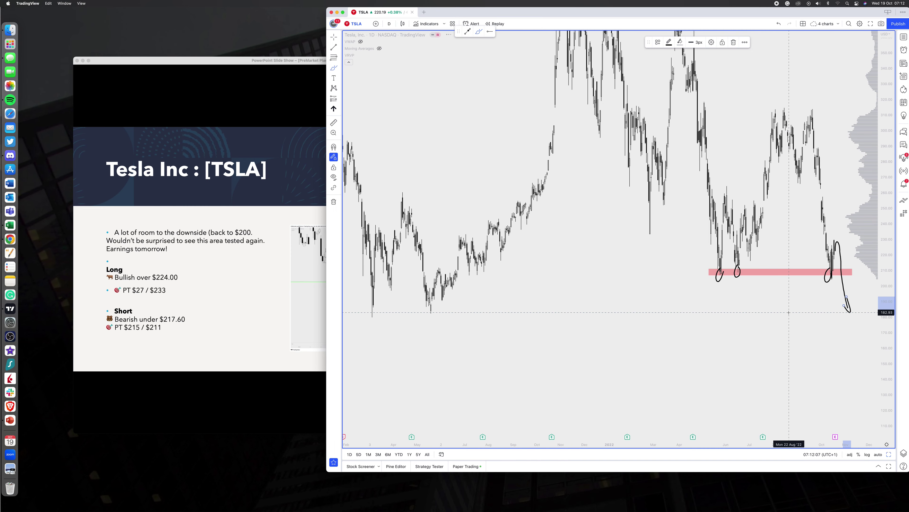
scroll(789, 311, down, 5)
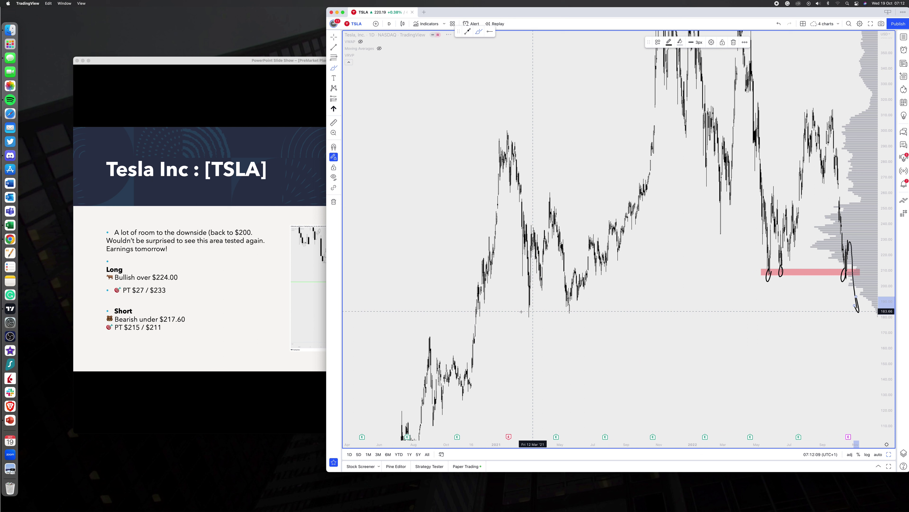
mouse_move(445, 314)
mouse_down()
mouse_move(682, 314)
mouse_move(866, 300)
mouse_up()
key(super+z)
drag(453, 314, 844, 304)
scroll(863, 305, up, 5)
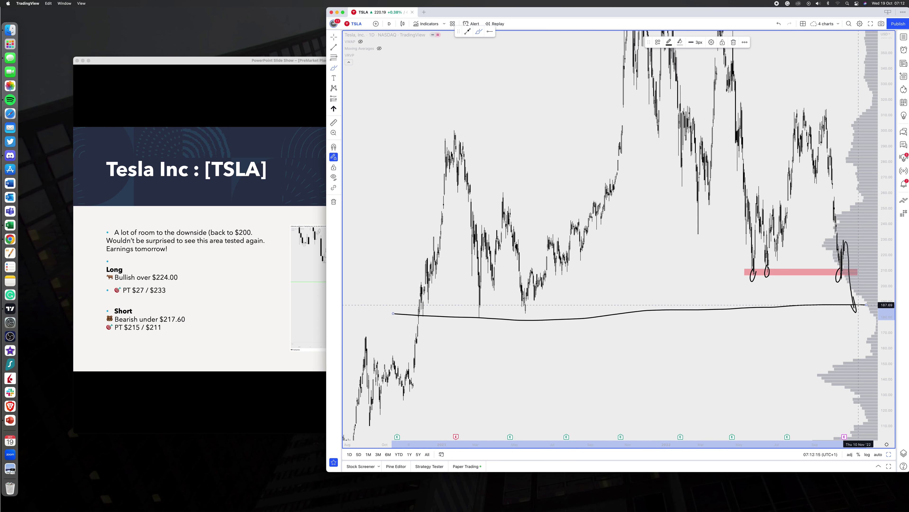
scroll(864, 304, up, 4)
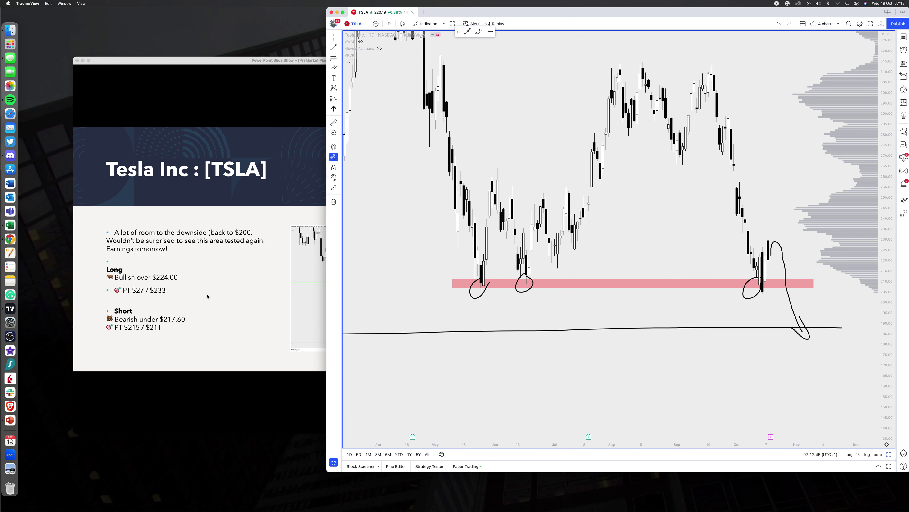
Step: Advance the slide show to the Netflix slide and load NFLX on the chart
click(247, 247)
click(244, 247)
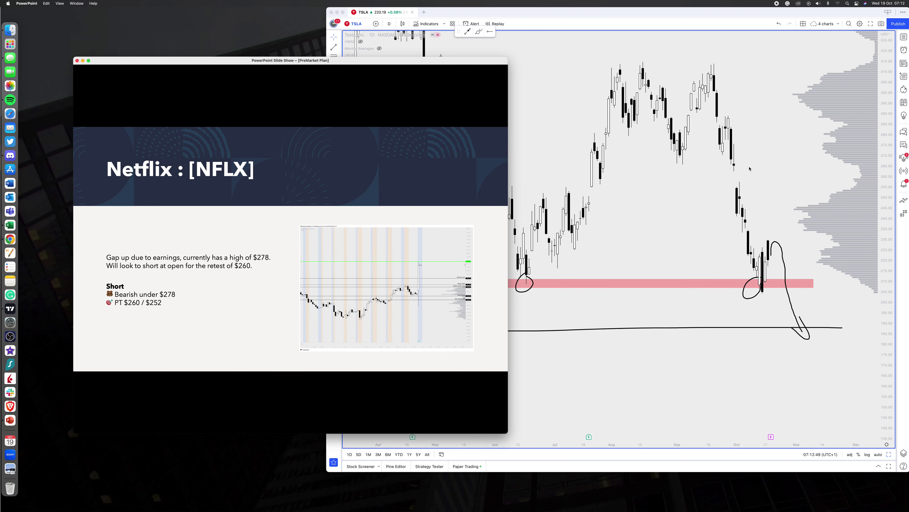
click(683, 170)
text(NFLX)
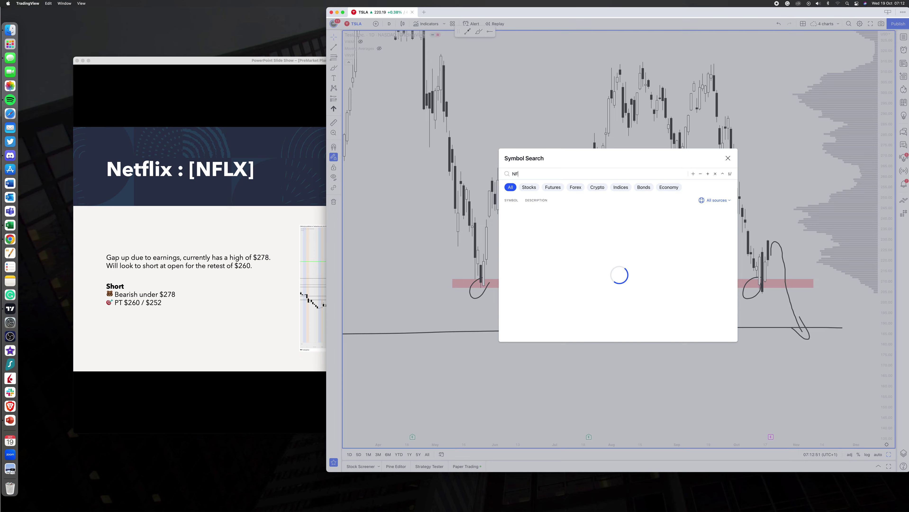
key(Return)
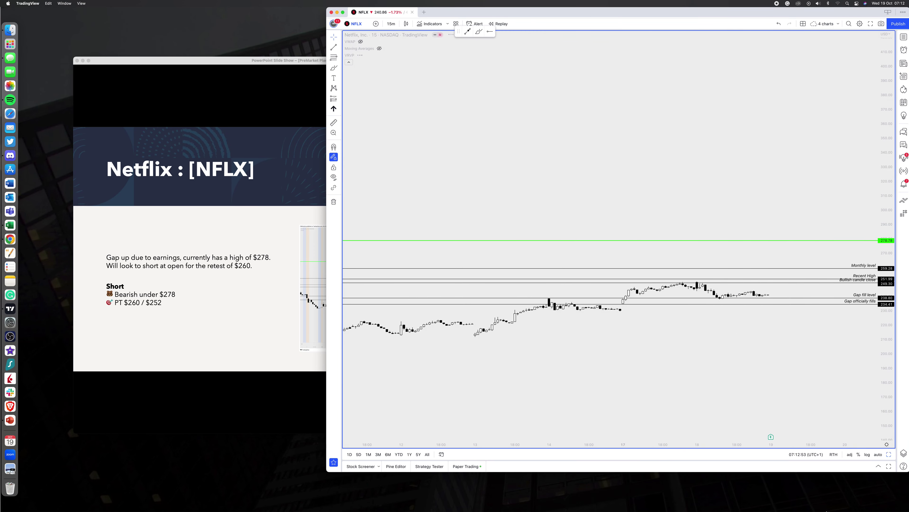
Step: Switch the NFLX session from RTH to ETH and compare with the Netflix slide
click(837, 455)
click(851, 441)
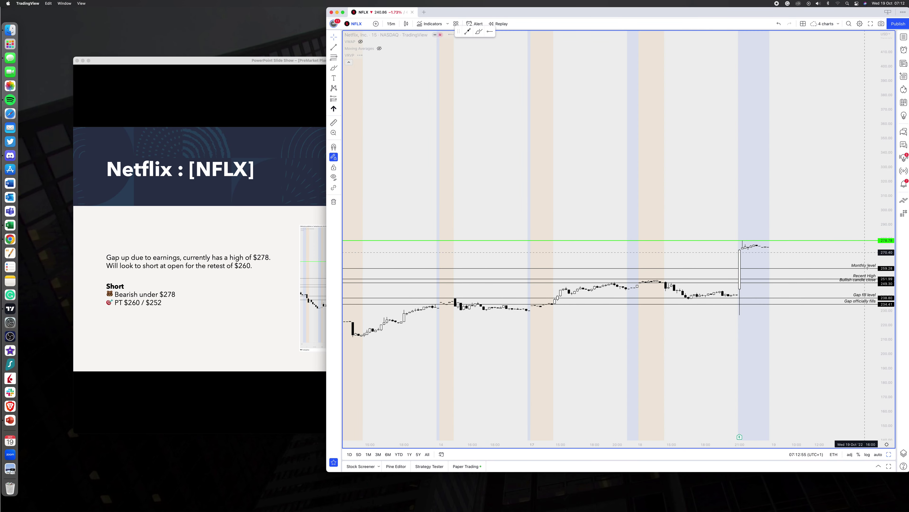
scroll(872, 139, up, 3)
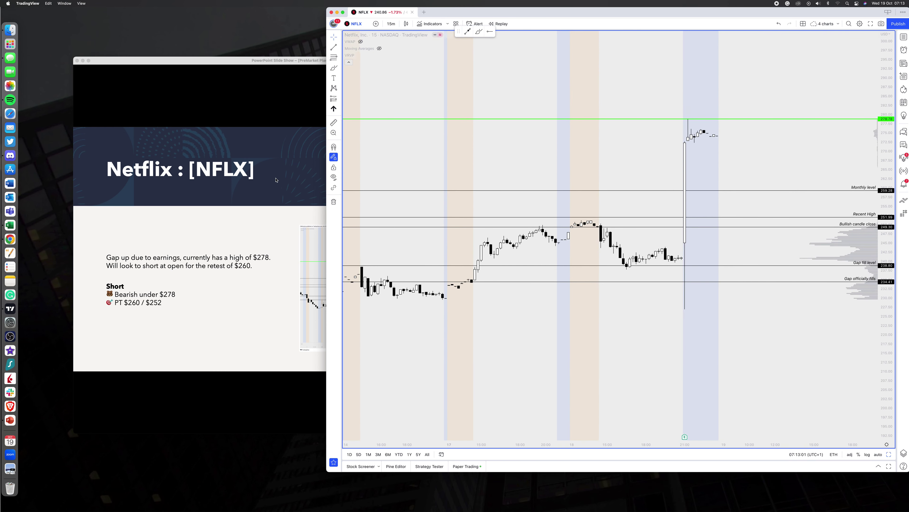
click(281, 247)
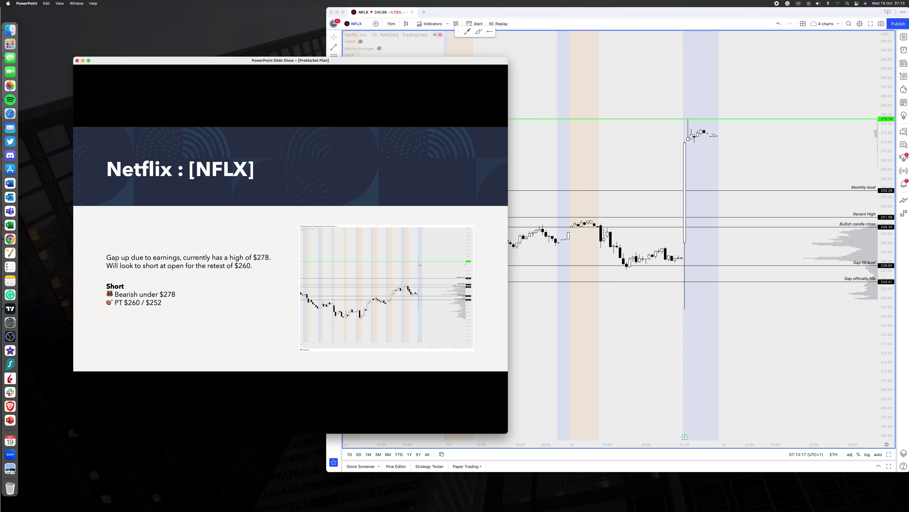
click(638, 135)
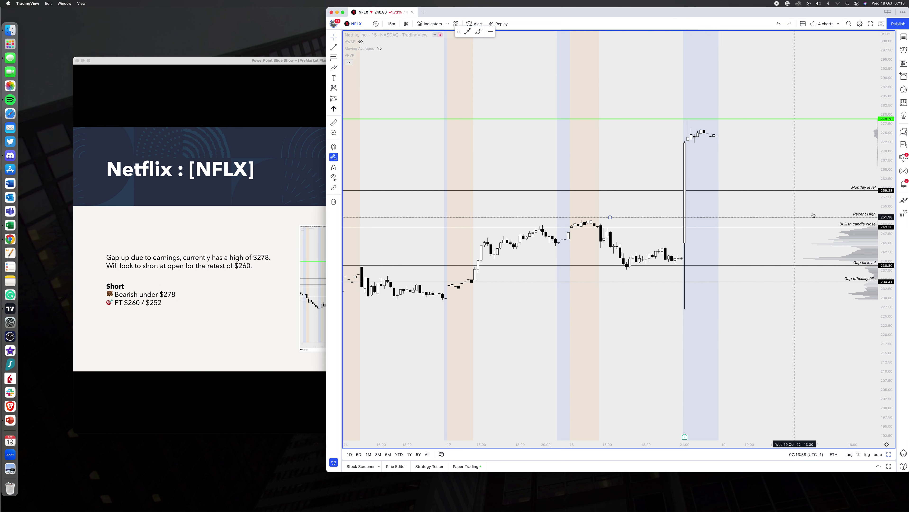
Step: View NFLX on monthly candles with the price range squeezed to show full history
text(1M)
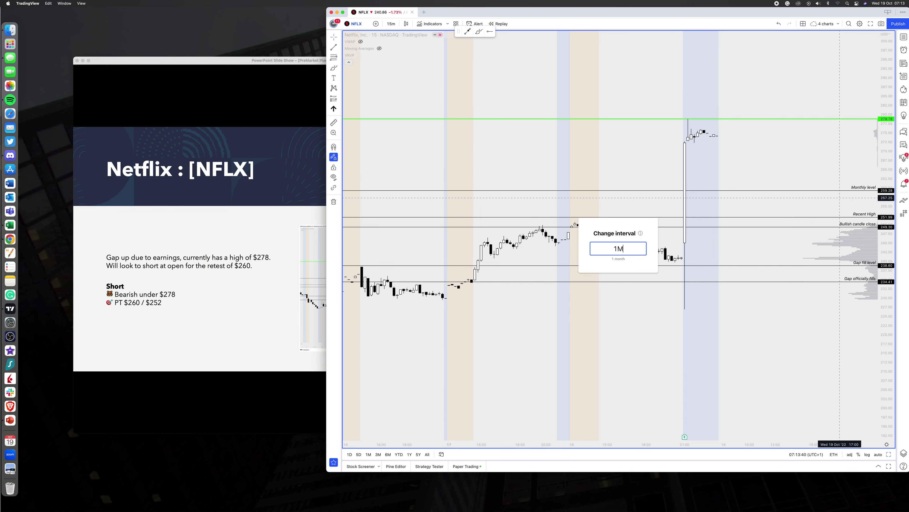
key(Return)
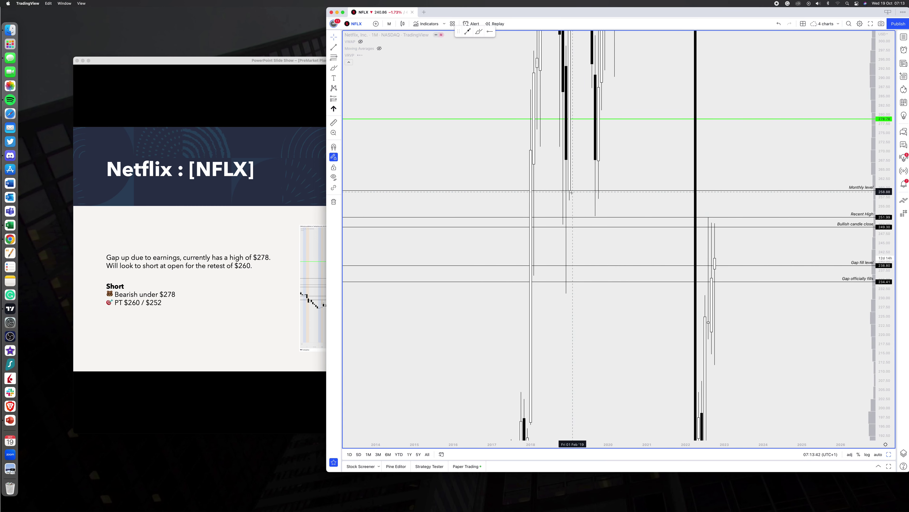
scroll(828, 402, up, 2)
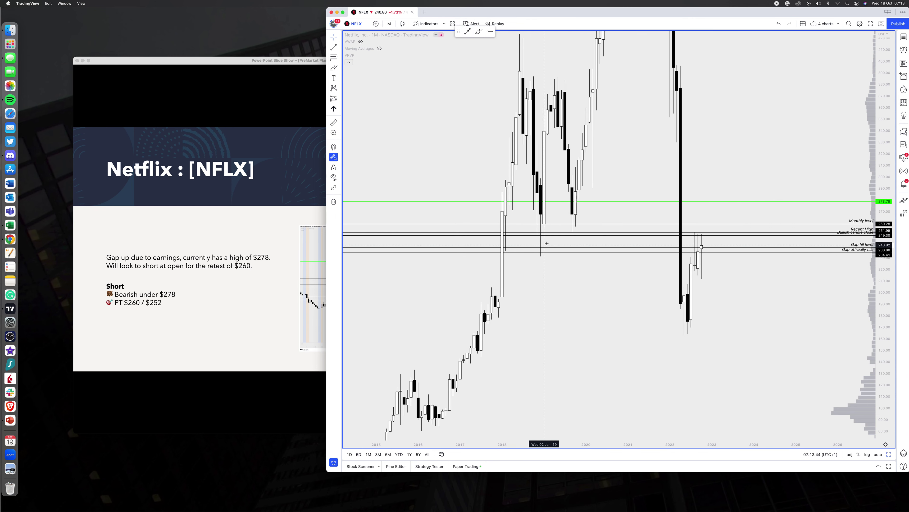
drag(885, 216, 860, 278)
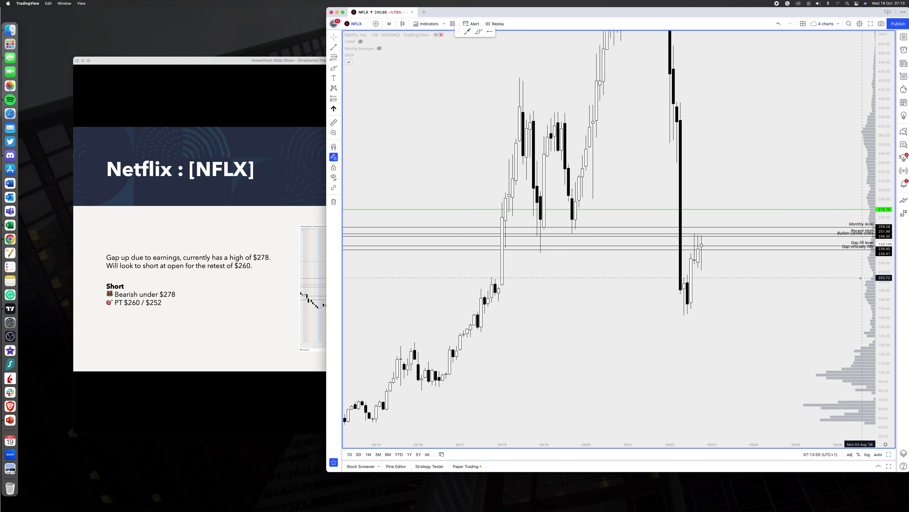
scroll(751, 275, up, 2)
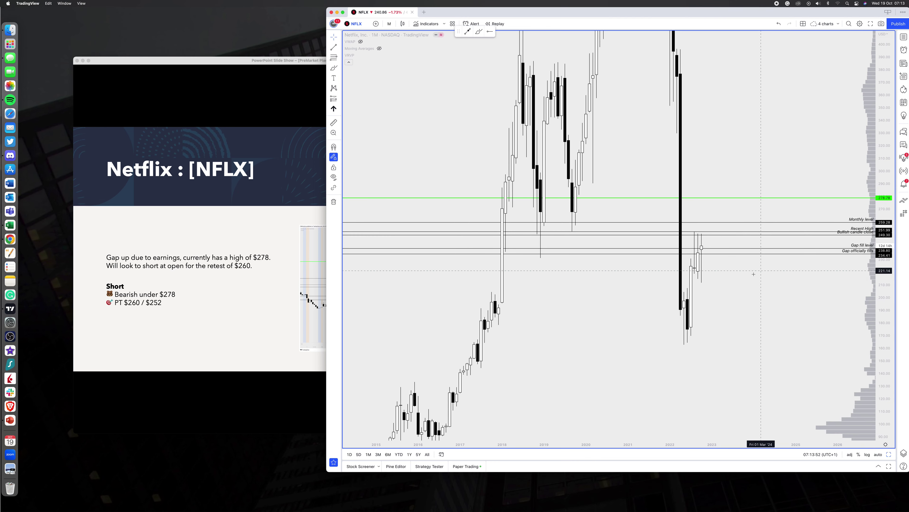
scroll(748, 274, down, 1)
Step: Move NFLX through daily to 1-hour candles and stretch the price axis taller
text(1d)
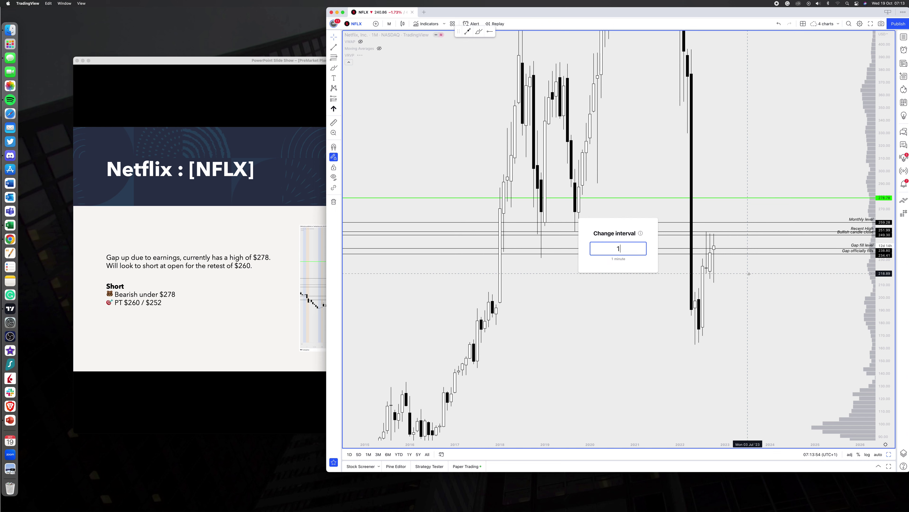
key(Return)
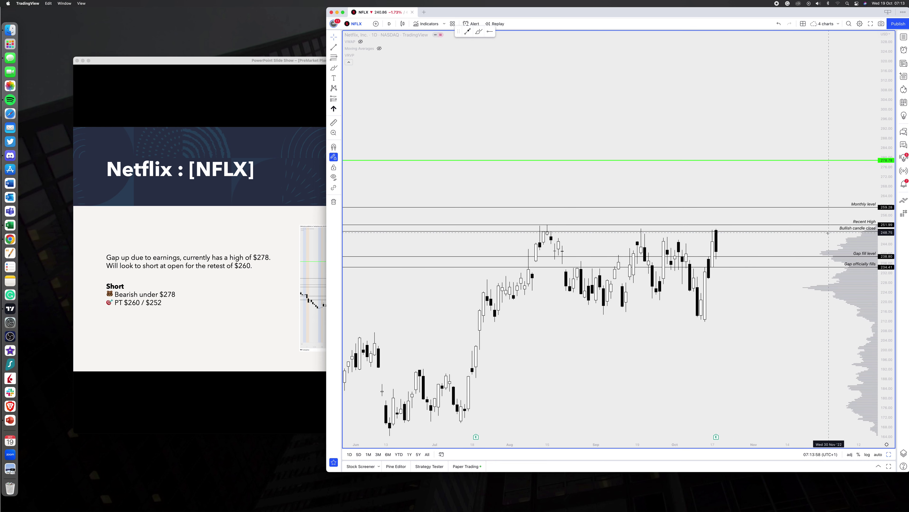
text(1h)
key(Return)
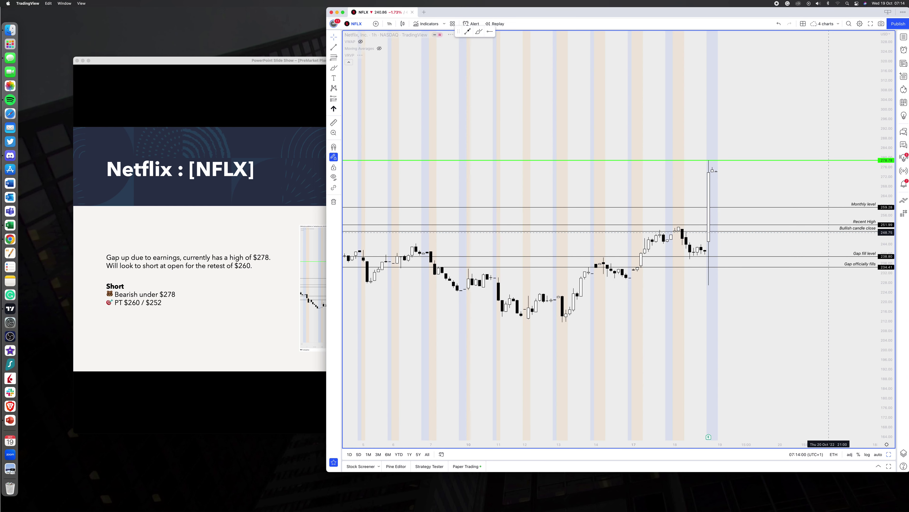
drag(893, 284, 893, 315)
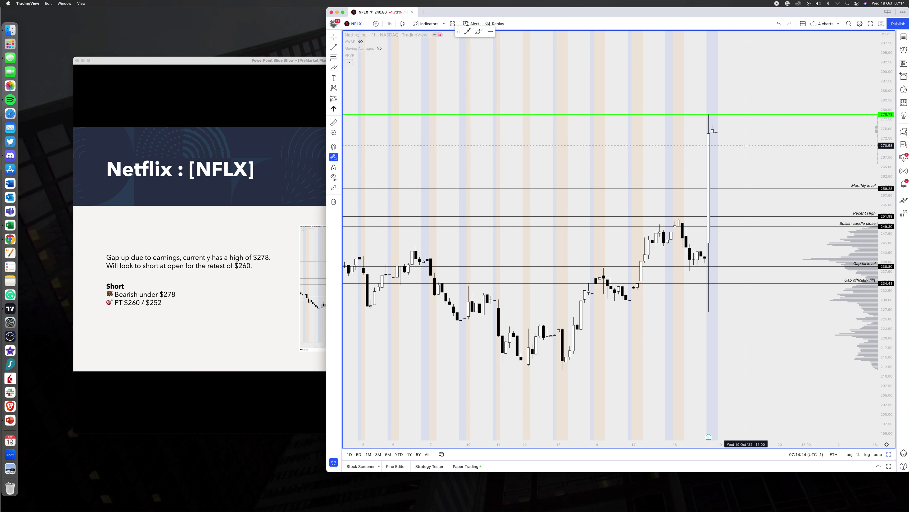
Step: Enlarge Discord beside the chart and open CNE Stocks' #scalping channel with TSLA alerts
click(10, 156)
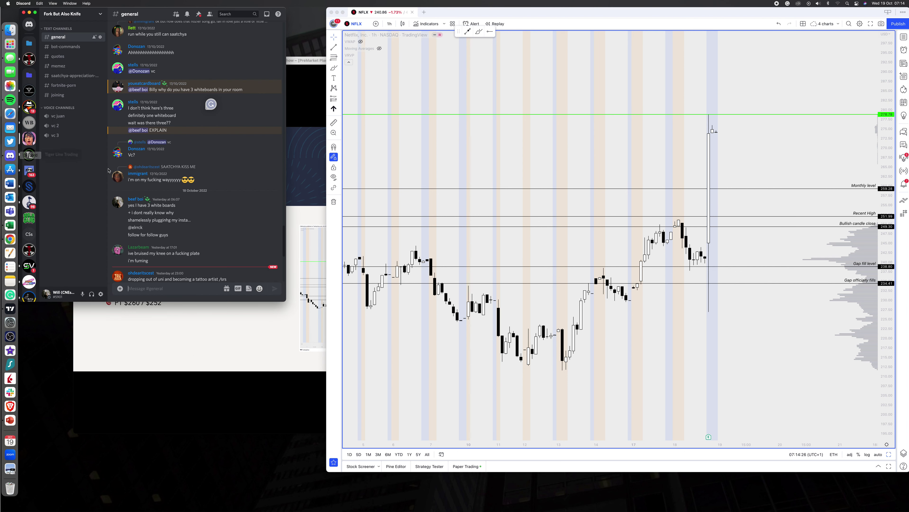
drag(287, 295, 308, 497)
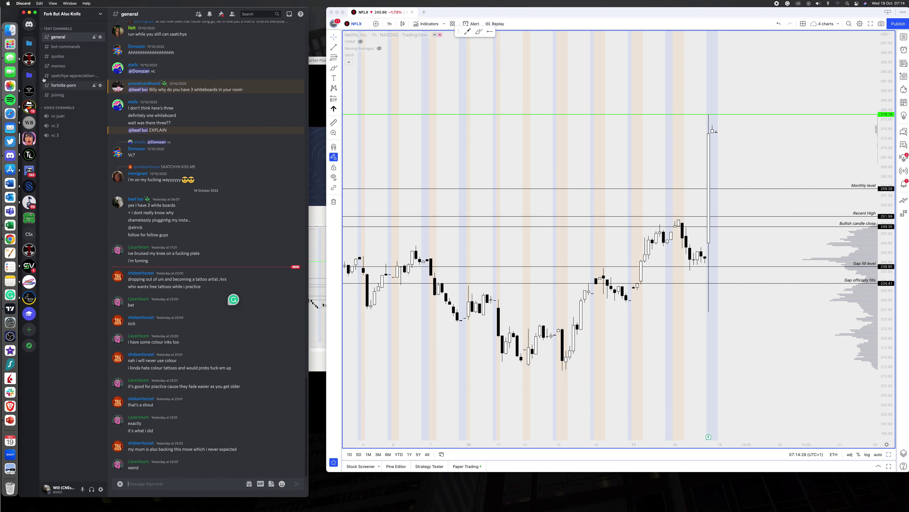
click(29, 59)
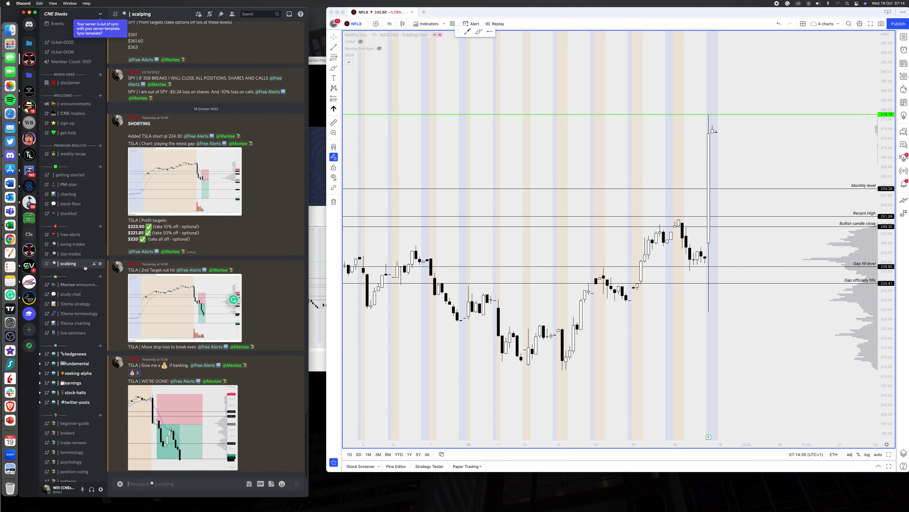